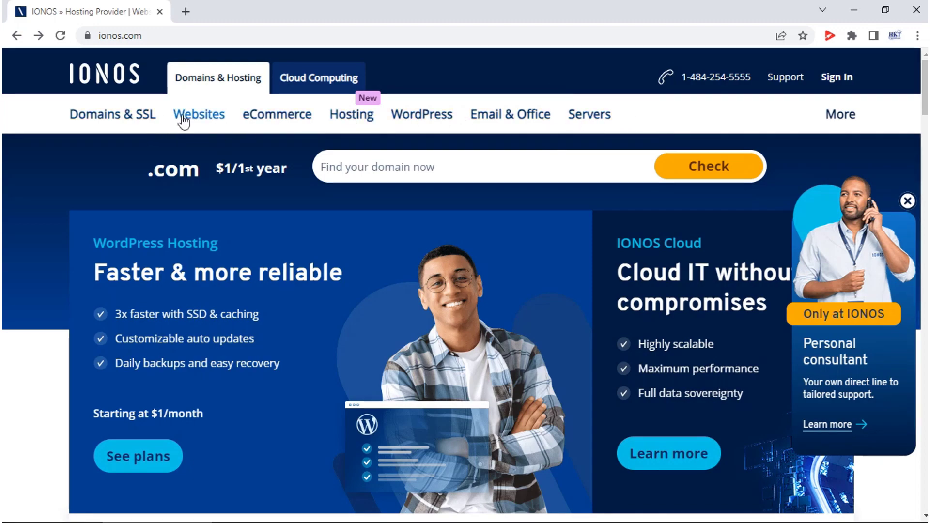
# - Go to the IONOS My Account login page from the Sign In options
pyautogui.scroll(-3, 587, 228)
pyautogui.scroll(-15, 587, 227)
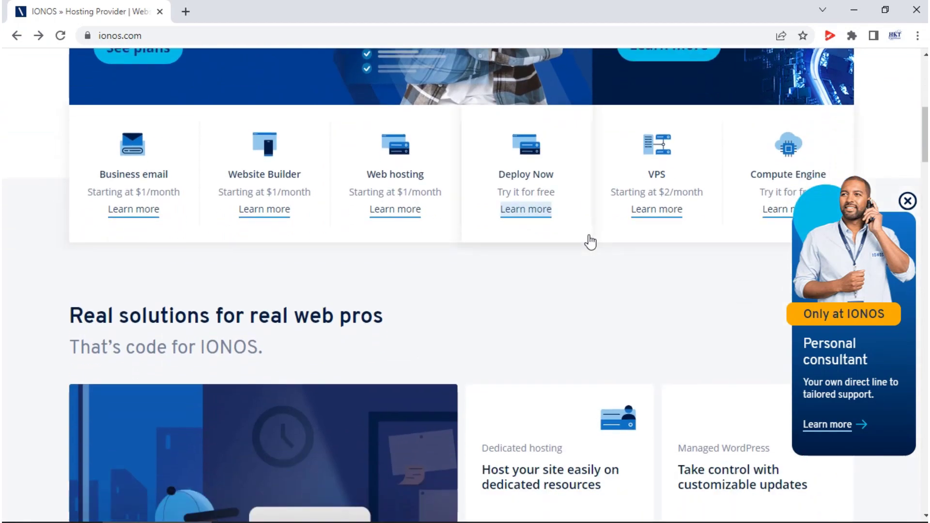
pyautogui.scroll(8, 590, 242)
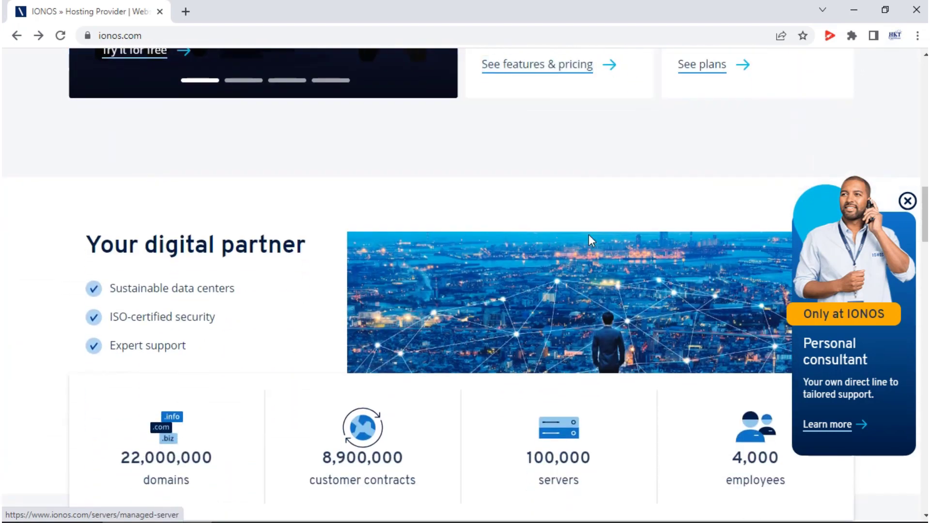
pyautogui.scroll(12, 588, 234)
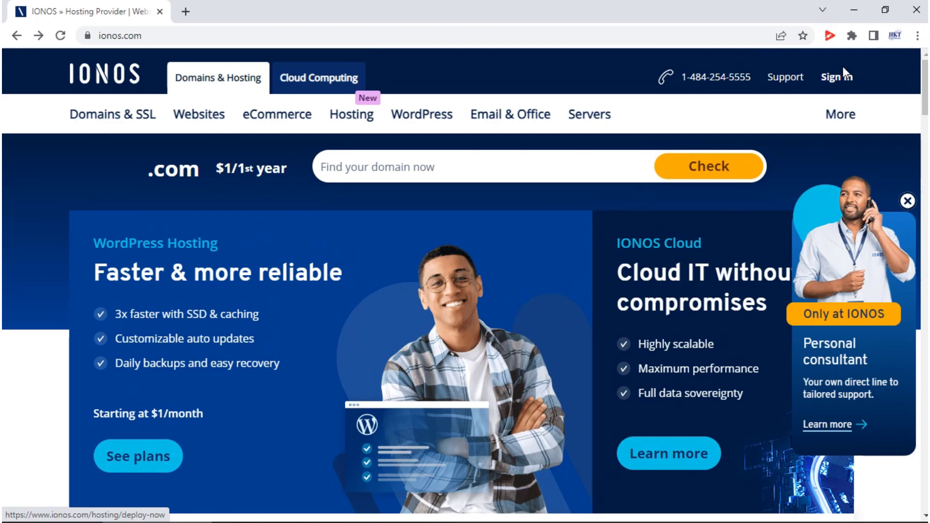
pyautogui.click(833, 82)
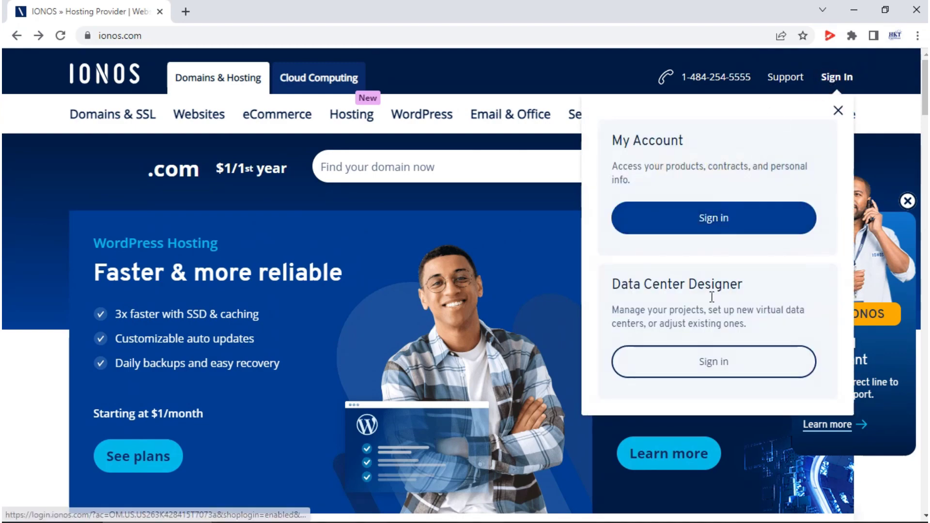
pyautogui.click(705, 225)
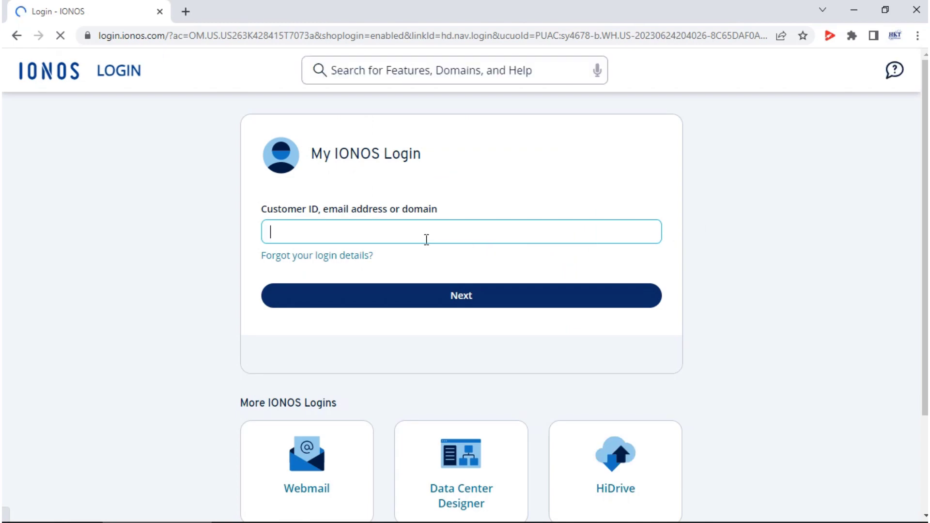
# - Log in to My Account with the customer ID and account password
pyautogui.click(415, 297)
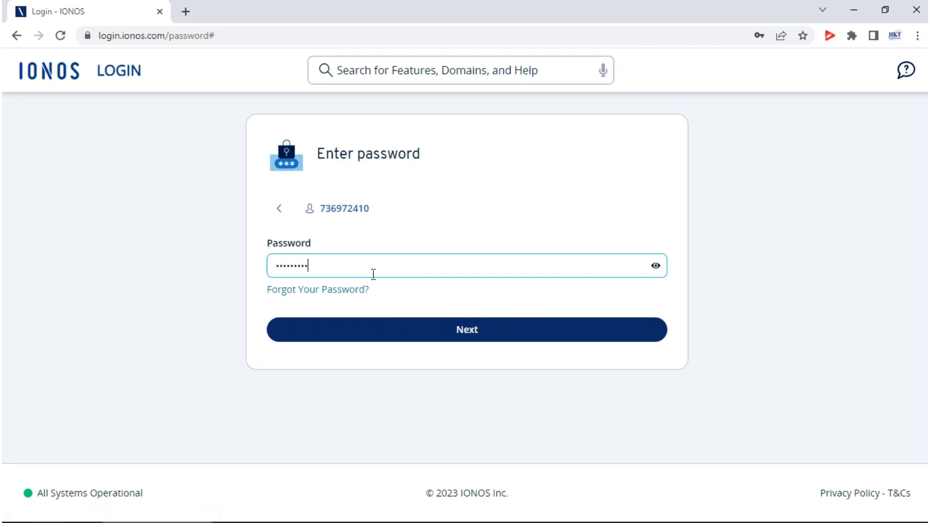
pyautogui.click(421, 331)
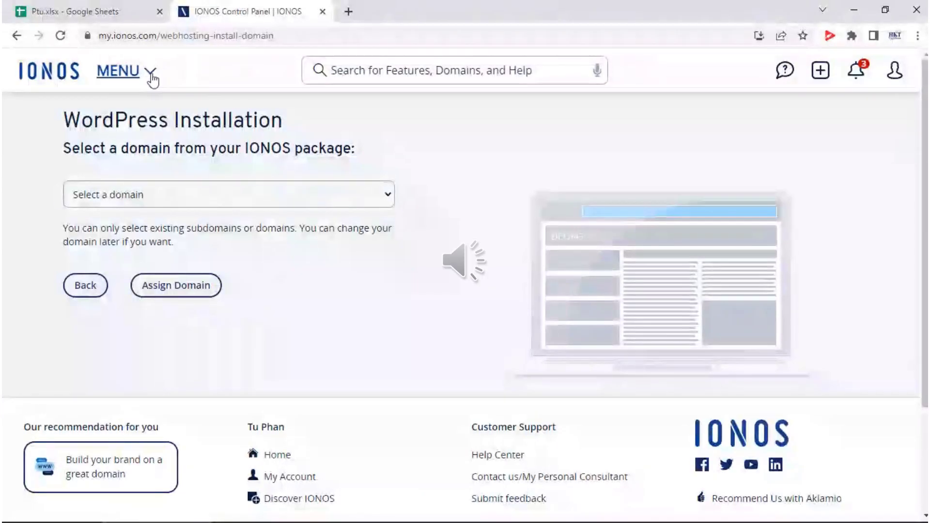
# - In Domains & SSL, choose a use for the beoorganic.org domain
pyautogui.click(150, 71)
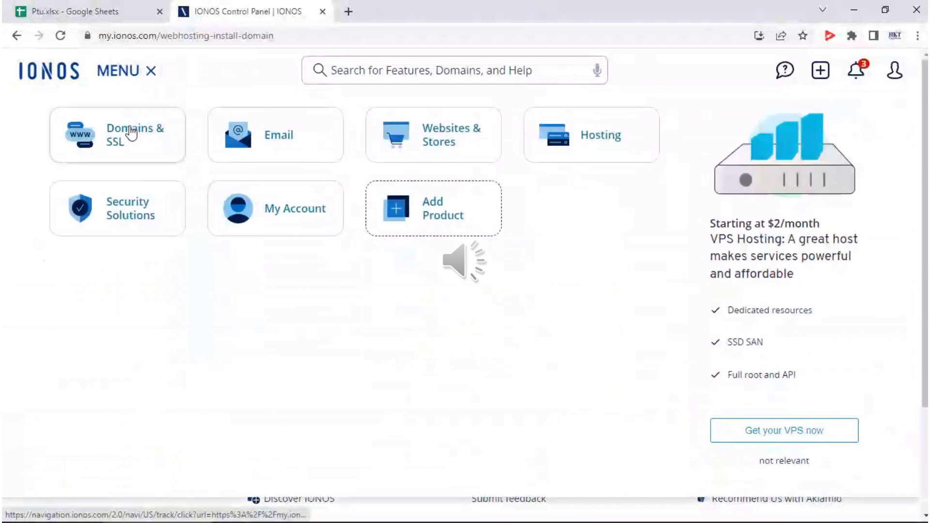
pyautogui.click(123, 138)
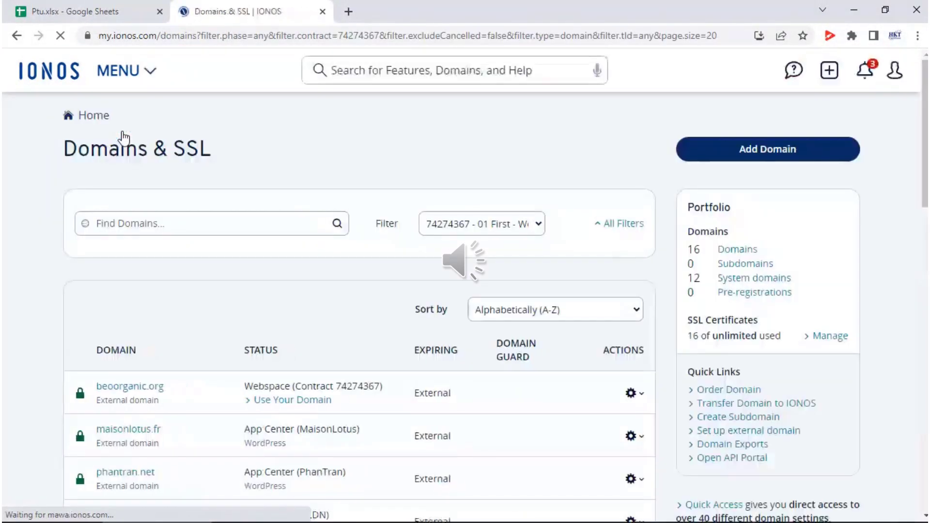
pyautogui.click(273, 408)
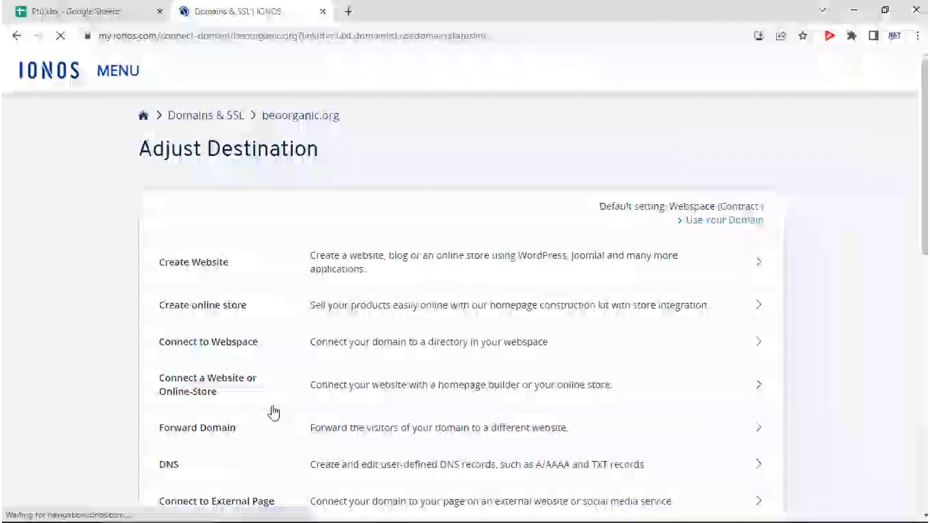
# - Create a website via WordPress & more using Easy 1-Click installation
pyautogui.click(334, 261)
pyautogui.click(459, 237)
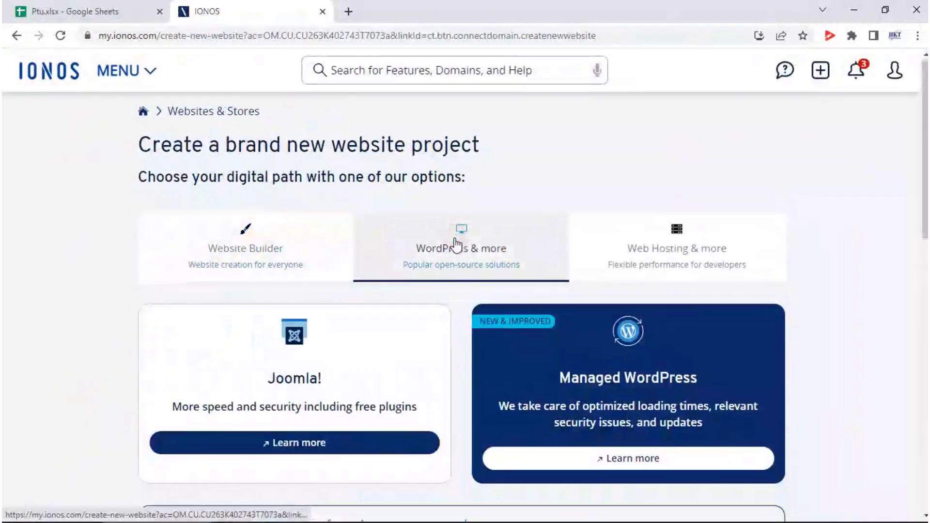
pyautogui.scroll(-3, 455, 245)
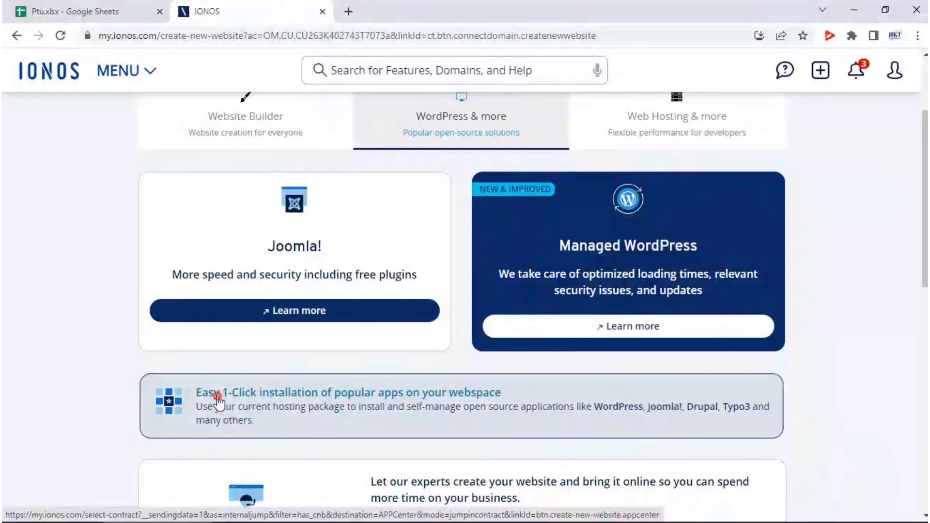
pyautogui.click(218, 398)
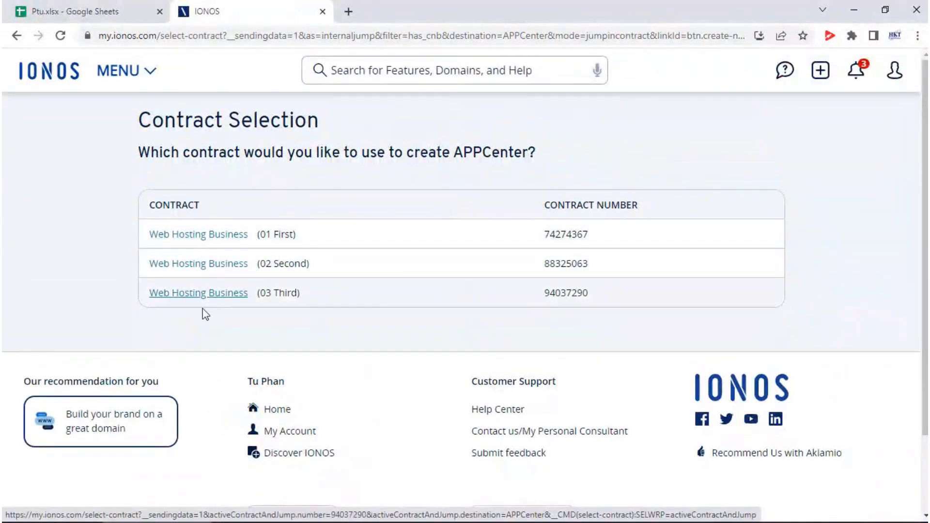
# - Use the first Web Hosting Business contract and create a WordPress website in App Center
pyautogui.click(208, 235)
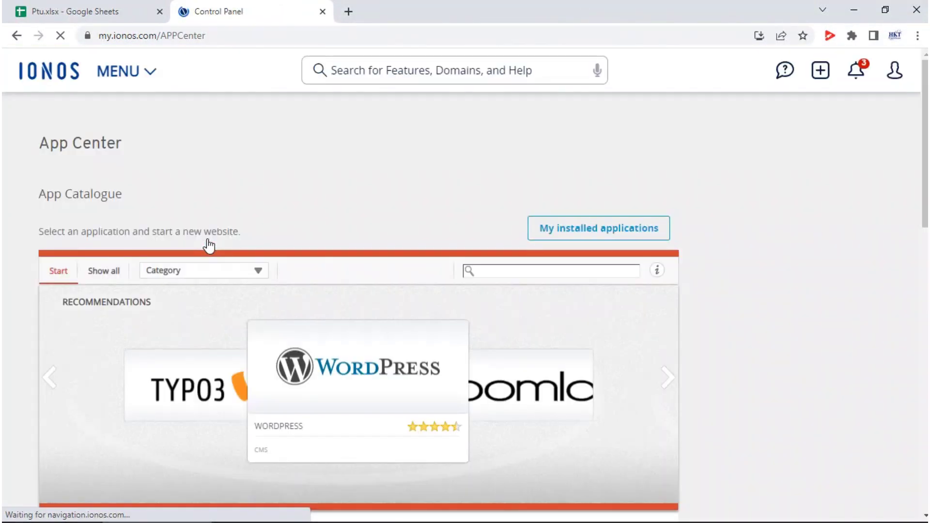
pyautogui.moveTo(380, 430)
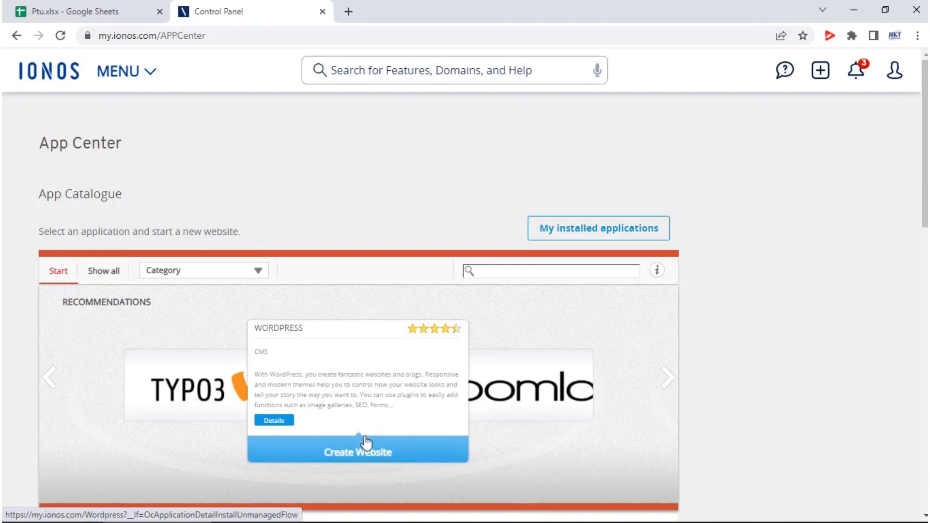
pyautogui.click(334, 458)
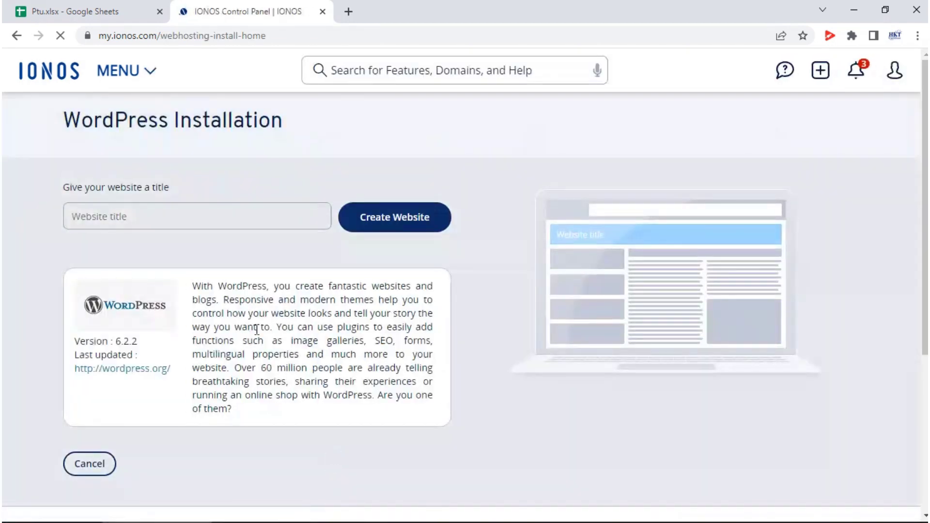
# - Title the new WordPress website BEORG and create it
pyautogui.click(165, 223)
pyautogui.click(165, 222)
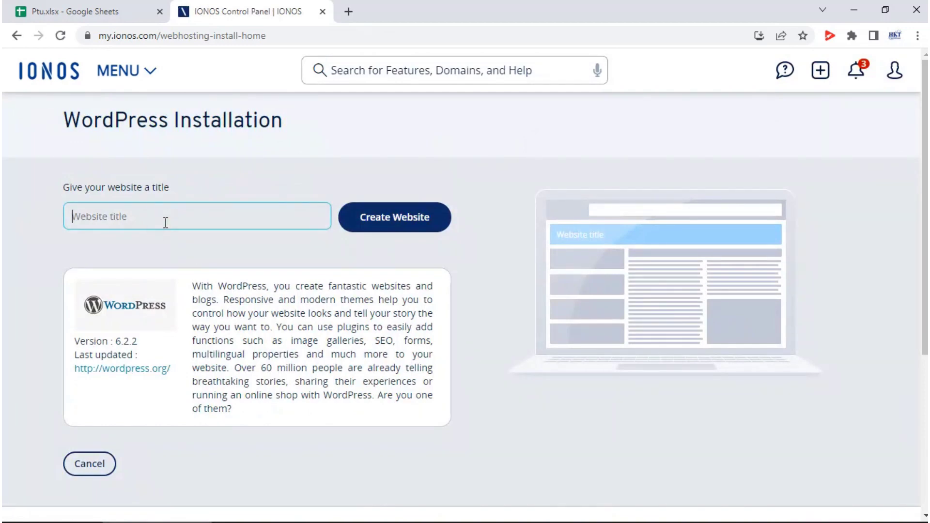
pyautogui.write('BEORG')
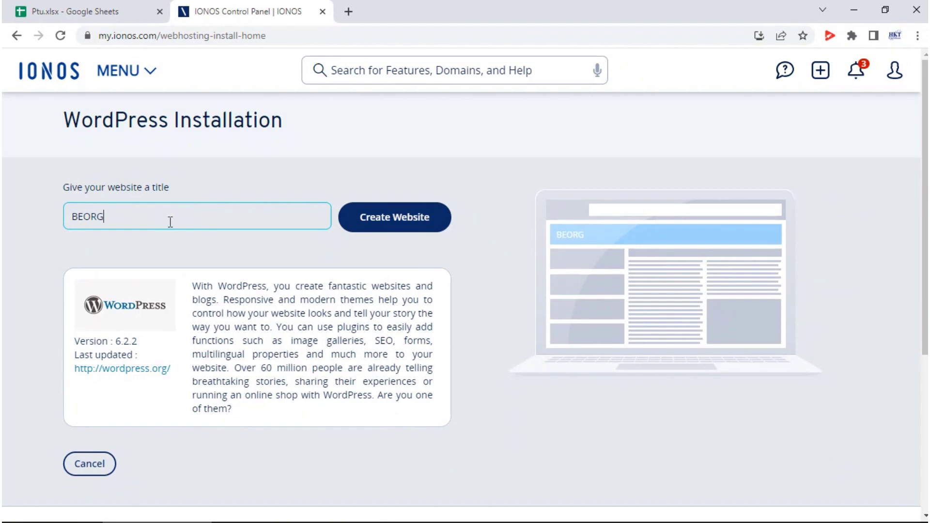
pyautogui.click(371, 223)
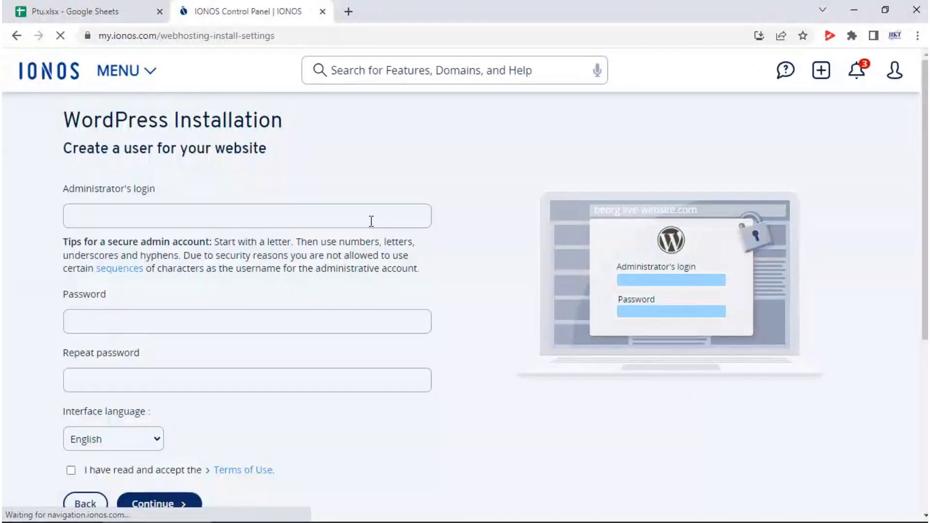
# - Enter the administrator username and matching password, accept the Terms of Use, and continue
pyautogui.click(369, 221)
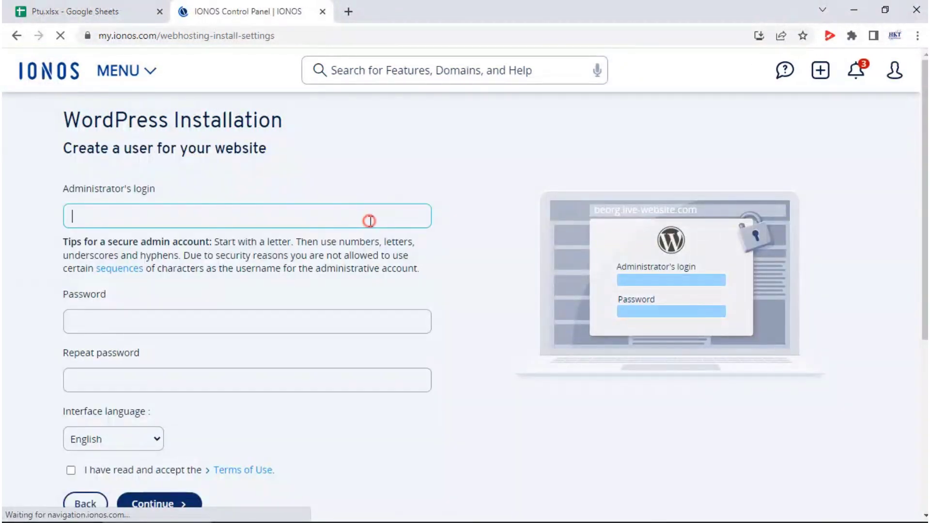
pyautogui.write('hkt')
pyautogui.press('Tab')
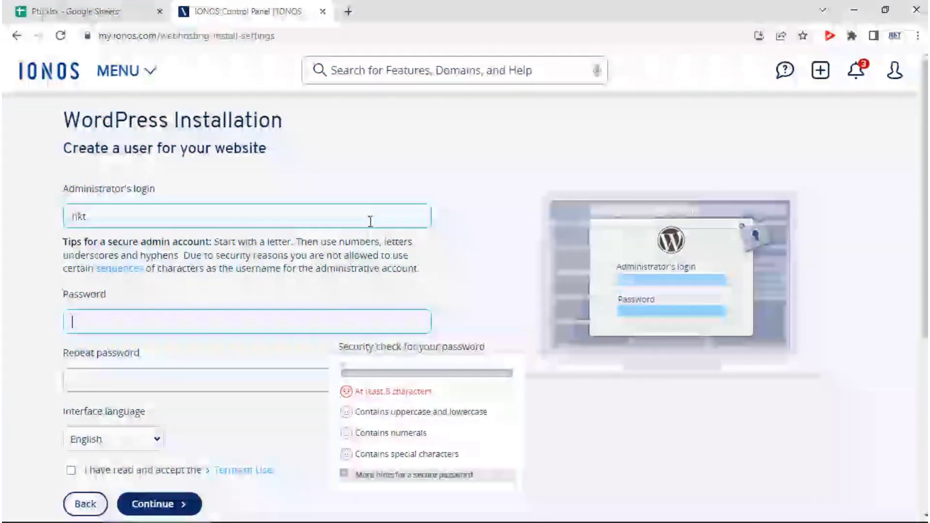
pyautogui.write('******')
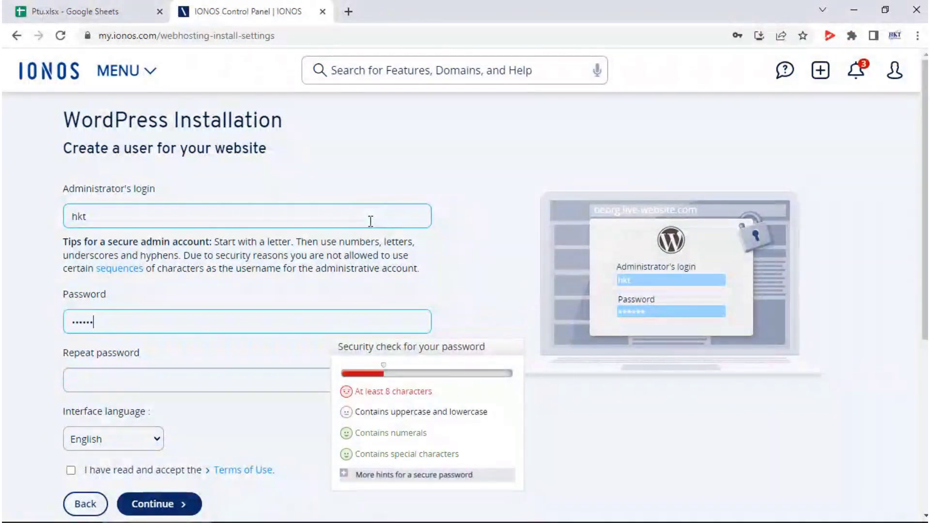
pyautogui.write('***')
pyautogui.press('Tab')
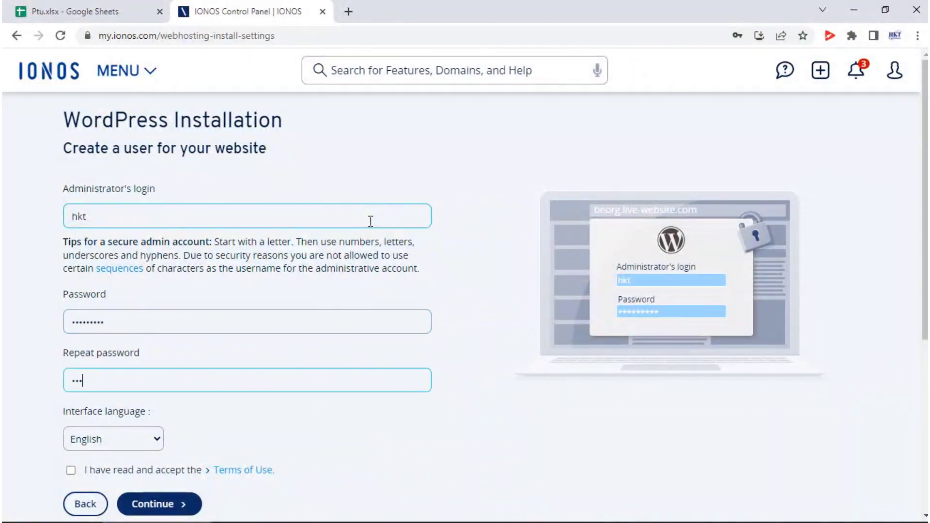
pyautogui.write('******')
pyautogui.click(70, 470)
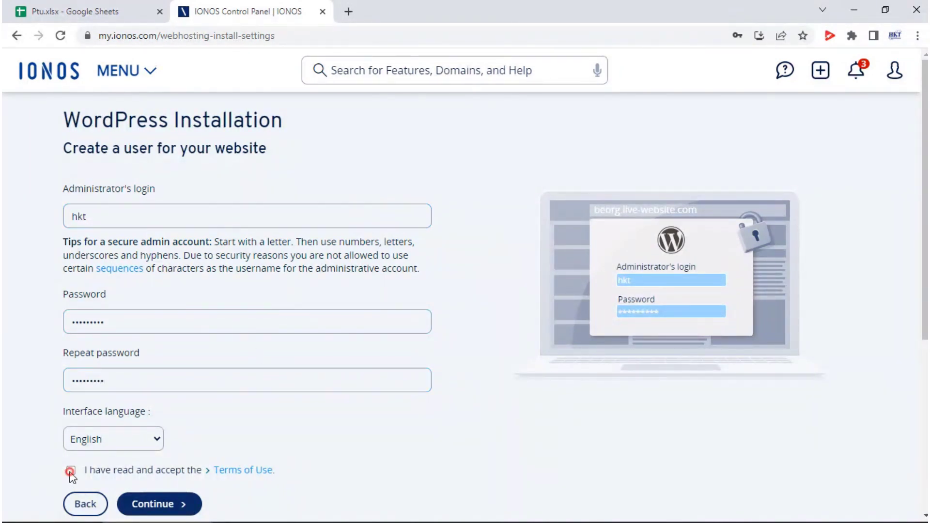
pyautogui.click(142, 501)
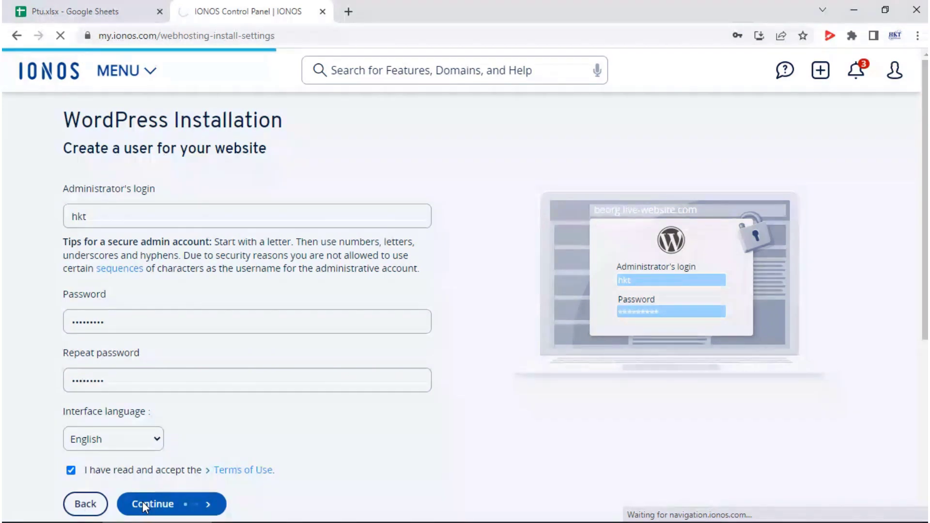
# - Pick beorganic.org from the domain list and assign it to the BEORG site
pyautogui.scroll(-2, 492, 429)
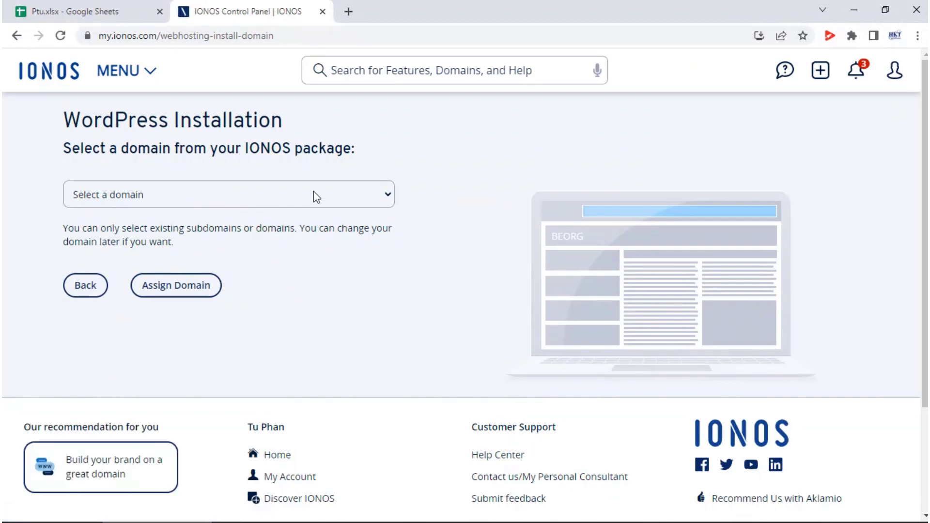
pyautogui.click(314, 194)
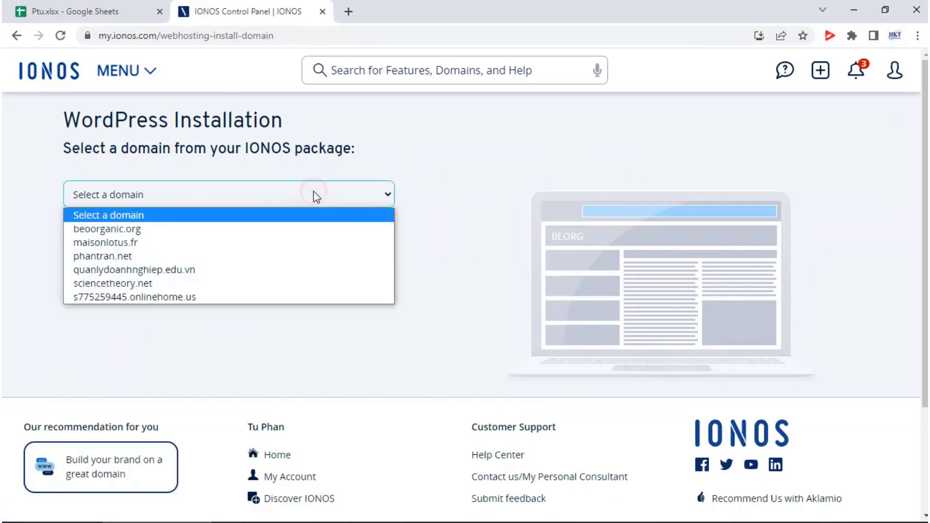
pyautogui.click(228, 238)
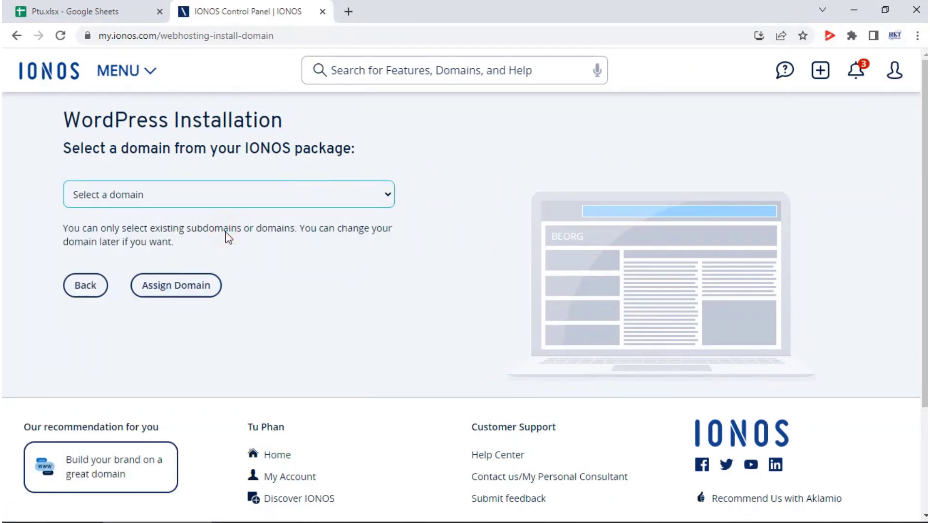
pyautogui.click(172, 297)
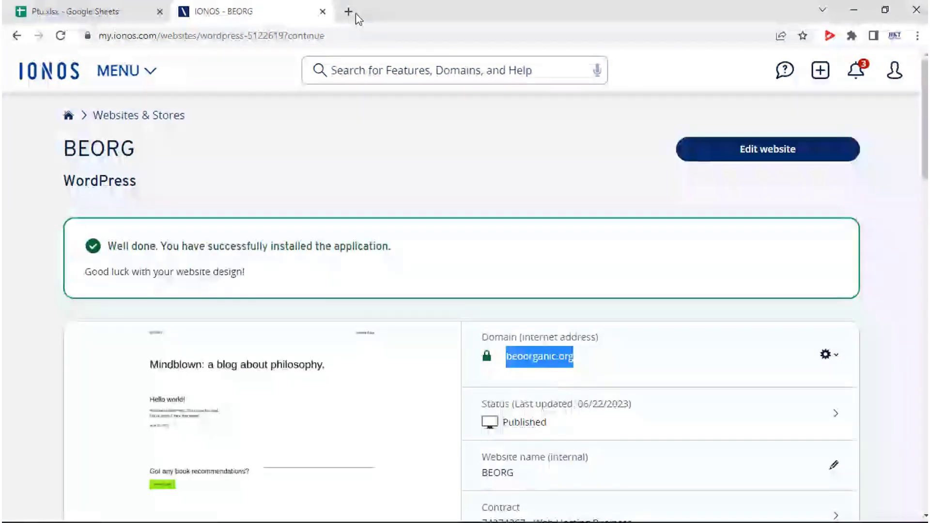
# - Load beorganic.org in a new Chrome tab by pasting the address
pyautogui.click(355, 13)
pyautogui.write('beoorganic.org')
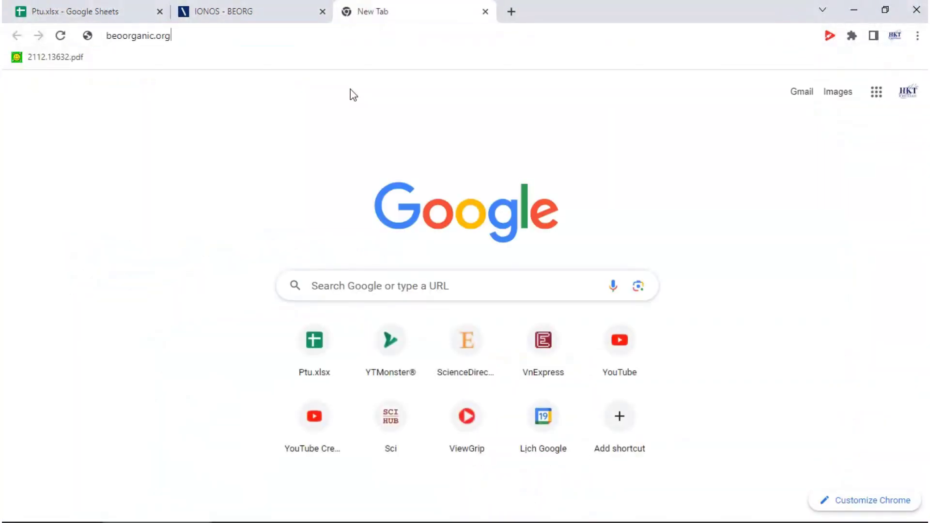
pyautogui.press('Return')
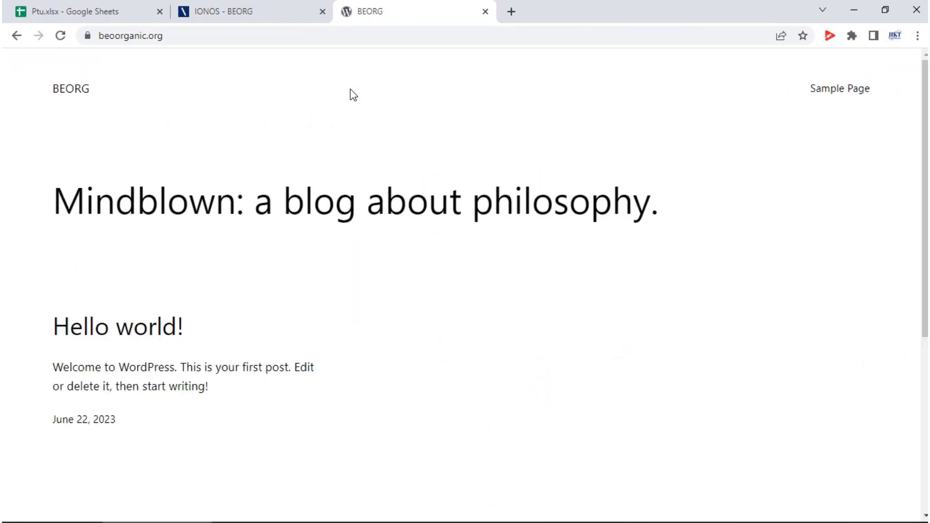
# - Append /wp-admin to the site address to reach the WordPress login
pyautogui.click(219, 37)
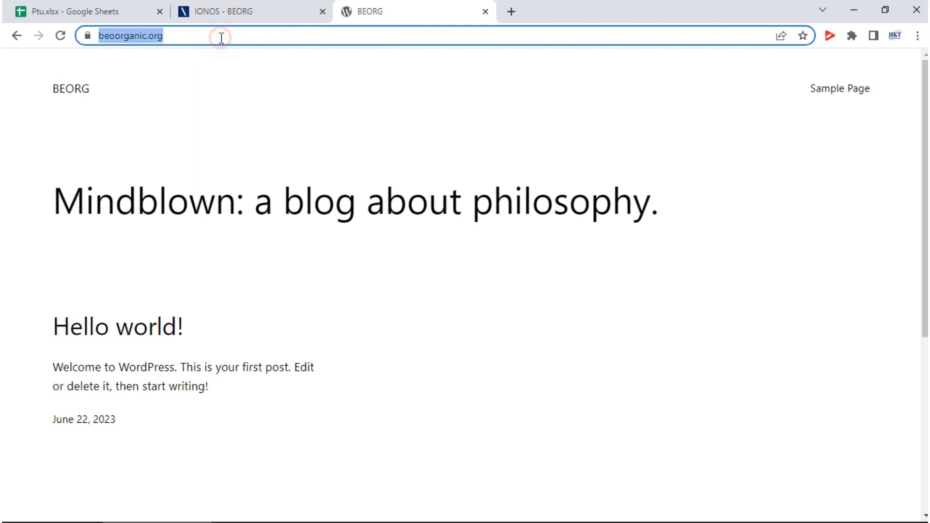
pyautogui.click(246, 37)
pyautogui.write('//')
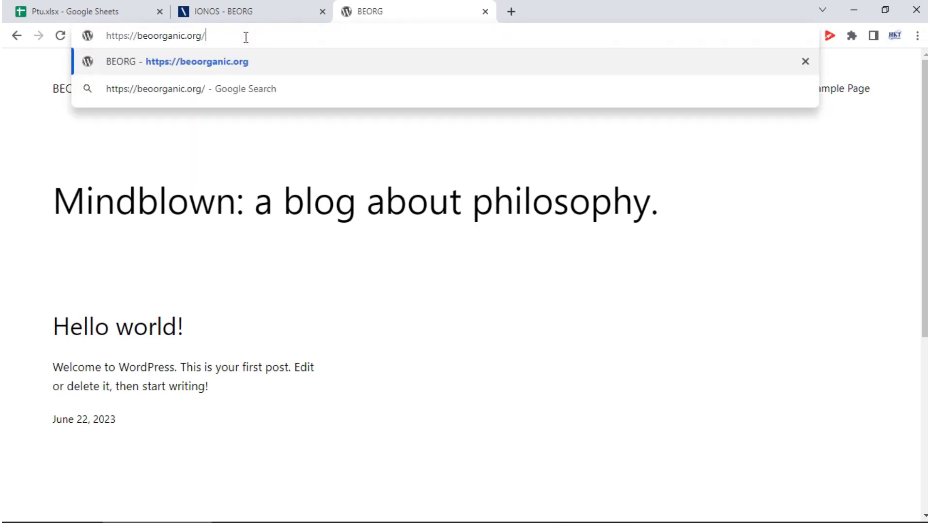
pyautogui.write('wp-admin')
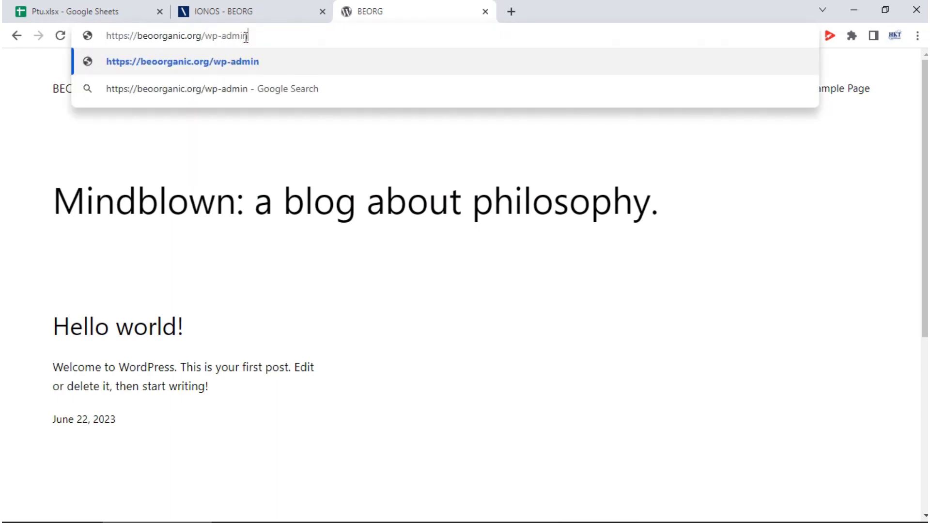
pyautogui.press('Return')
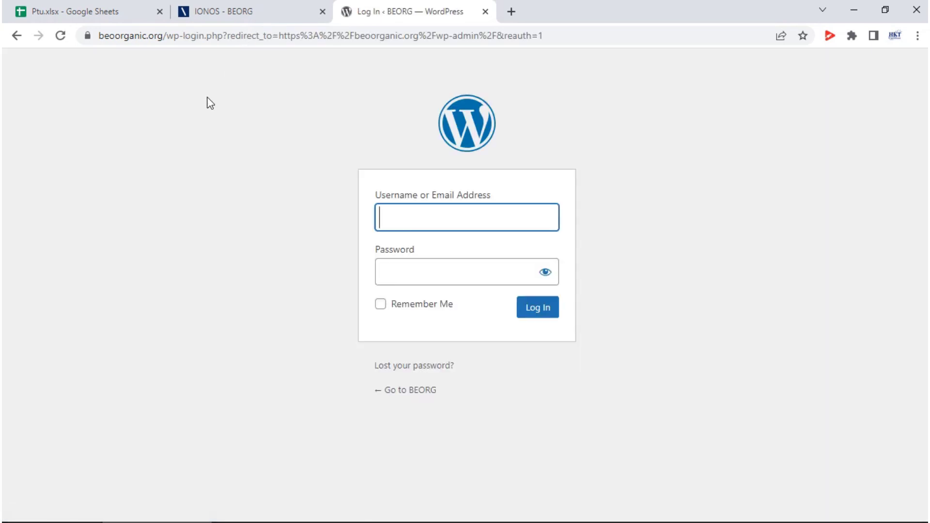
# - Sign in to WordPress with the administrator username and password
pyautogui.write('hkt')
pyautogui.press('Tab')
pyautogui.write('••')
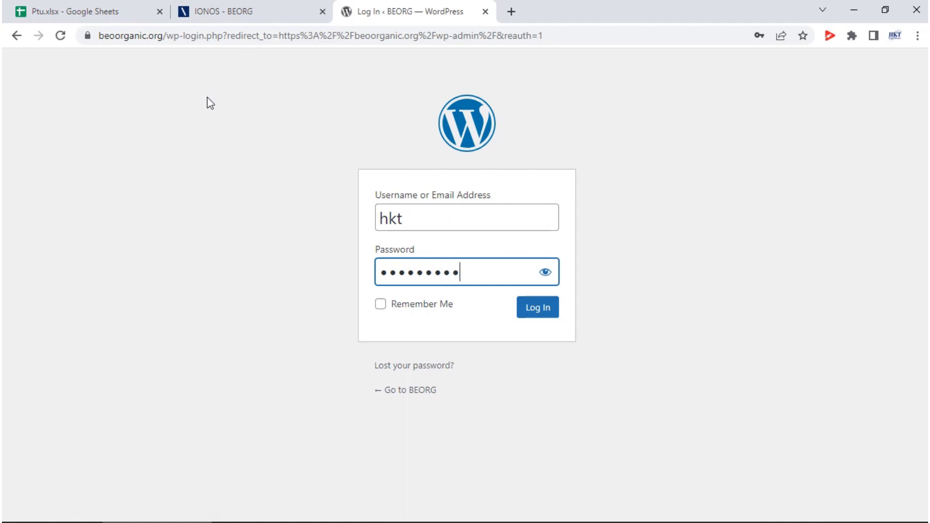
pyautogui.press('Return')
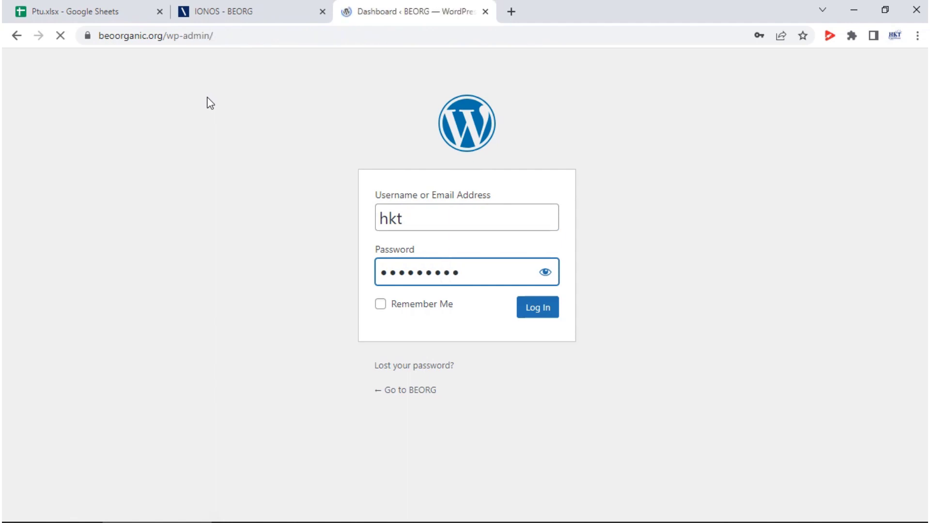